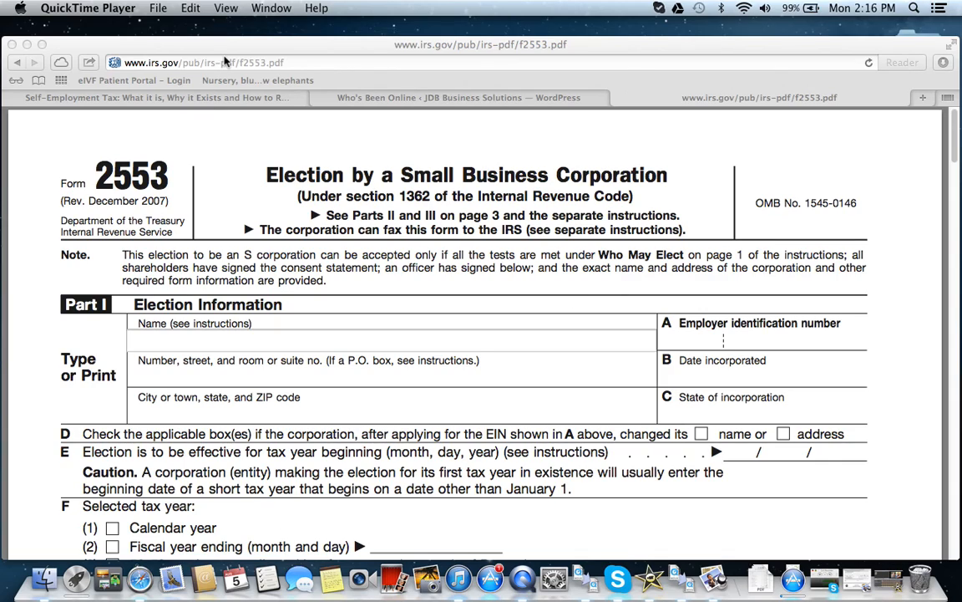
# Step: Enter JDB Business Solutions as the corporation's name in Part I of Form 2553
pyautogui.click(193, 333)
pyautogui.click(215, 343)
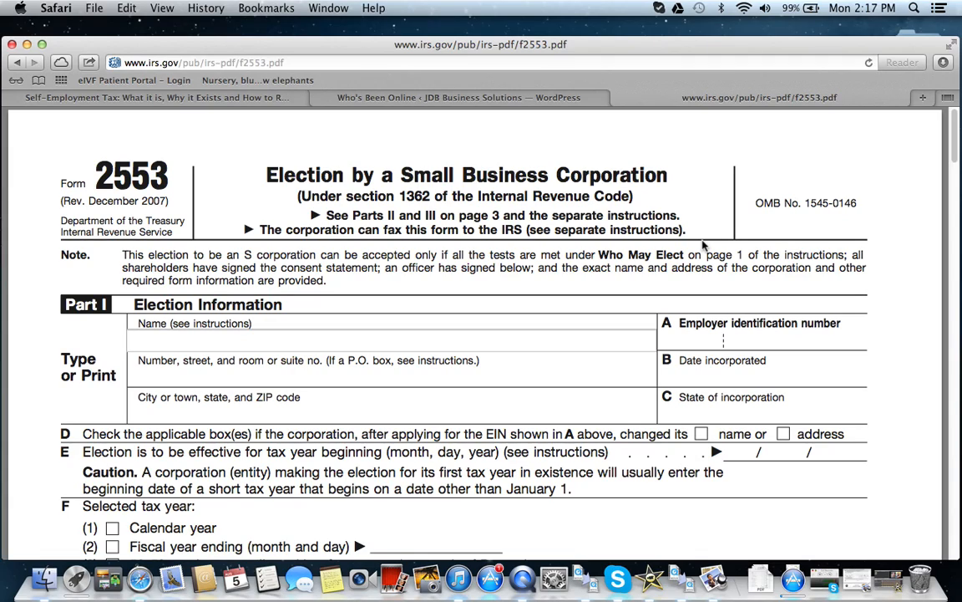
pyautogui.write('JDB Business Solutions')
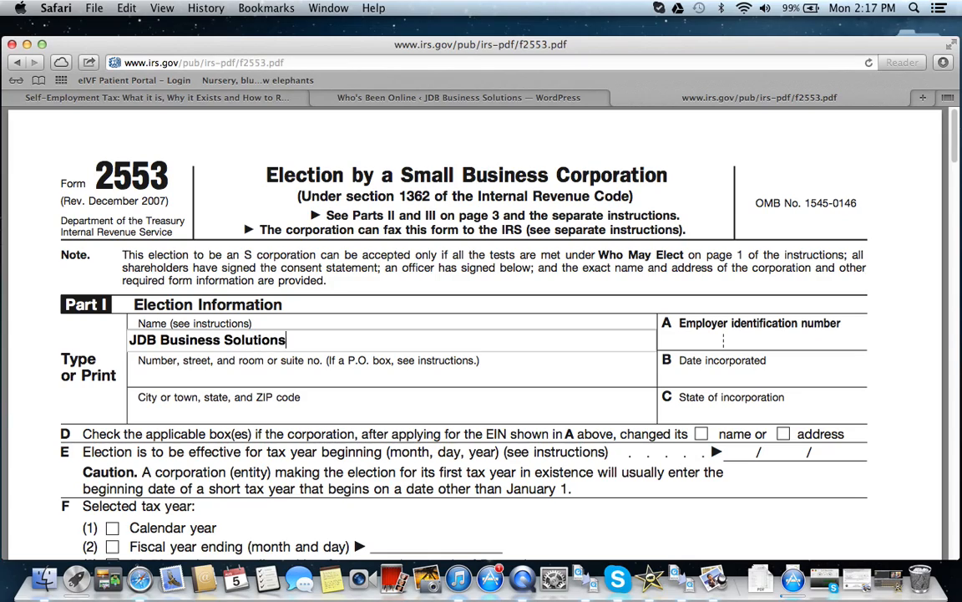
pyautogui.press('Tab')
# Step: Fill in both parts of the corporation's employer identification number in item A
pyautogui.click(702, 340)
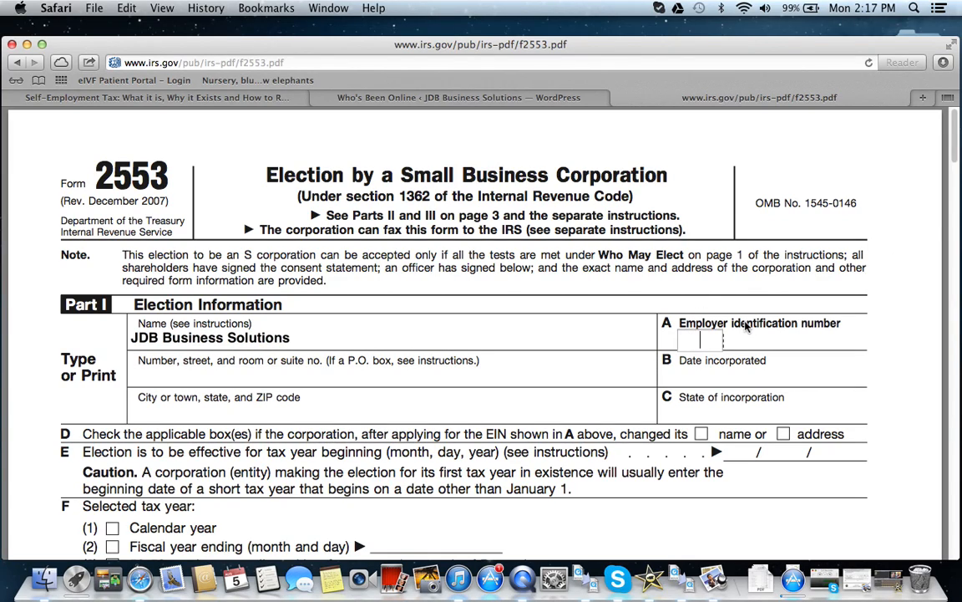
pyautogui.write('26')
pyautogui.click(757, 337)
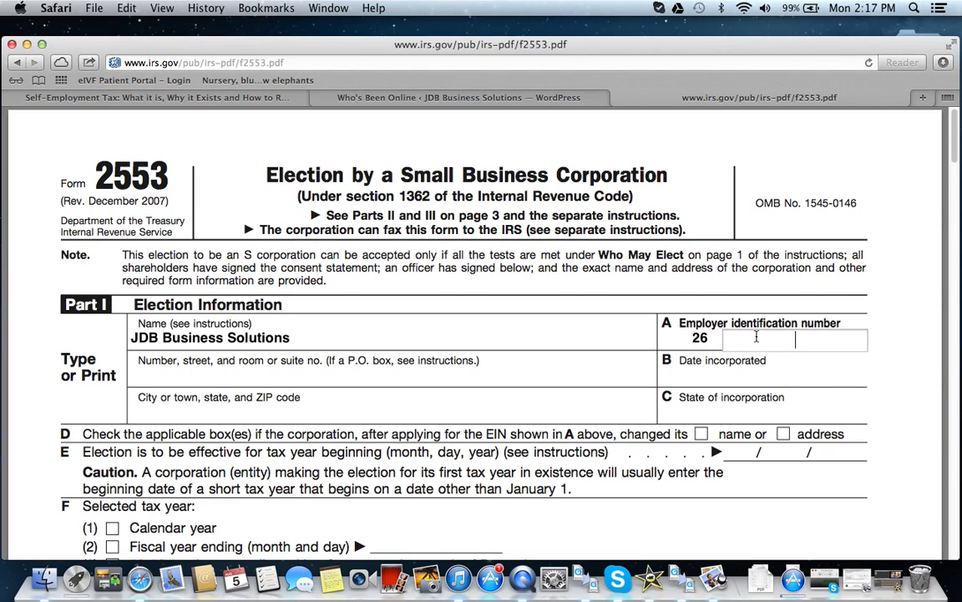
pyautogui.write('0000000')
pyautogui.press('Tab')
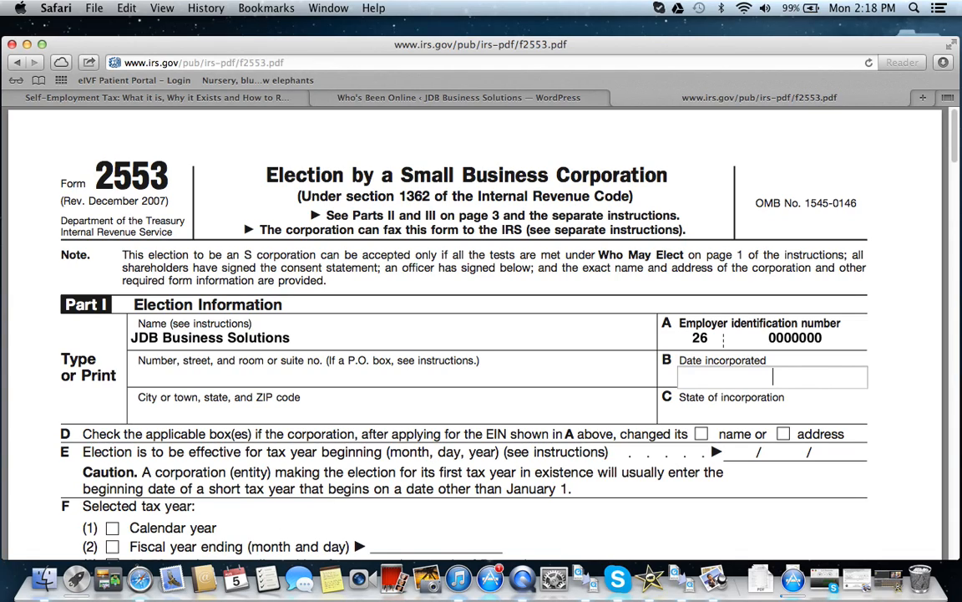
# Step: Set the date incorporated to 01/01/2013 and the state of incorporation to Colorado
pyautogui.write('01/01/2013')
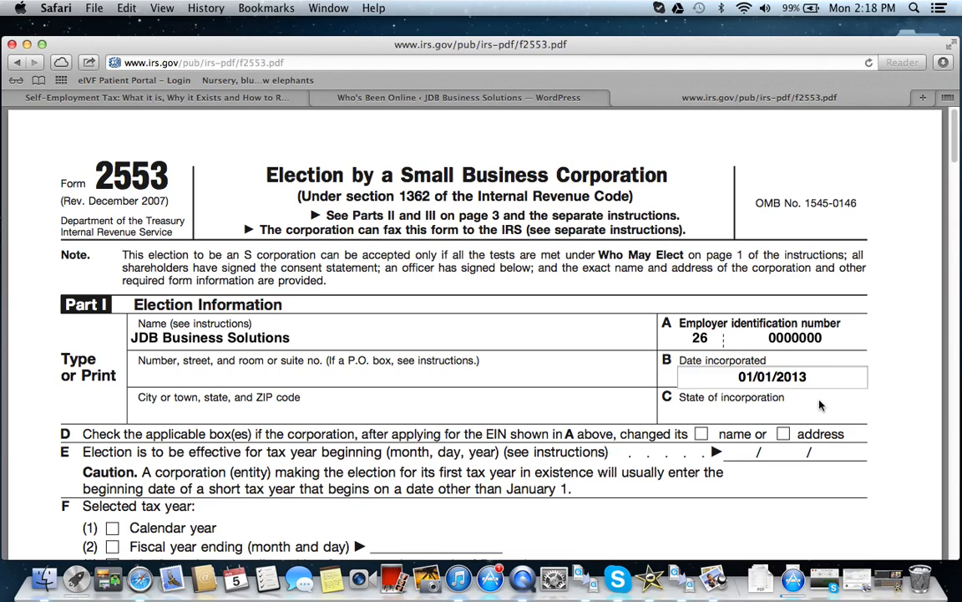
pyautogui.click(699, 416)
pyautogui.write('Colorado')
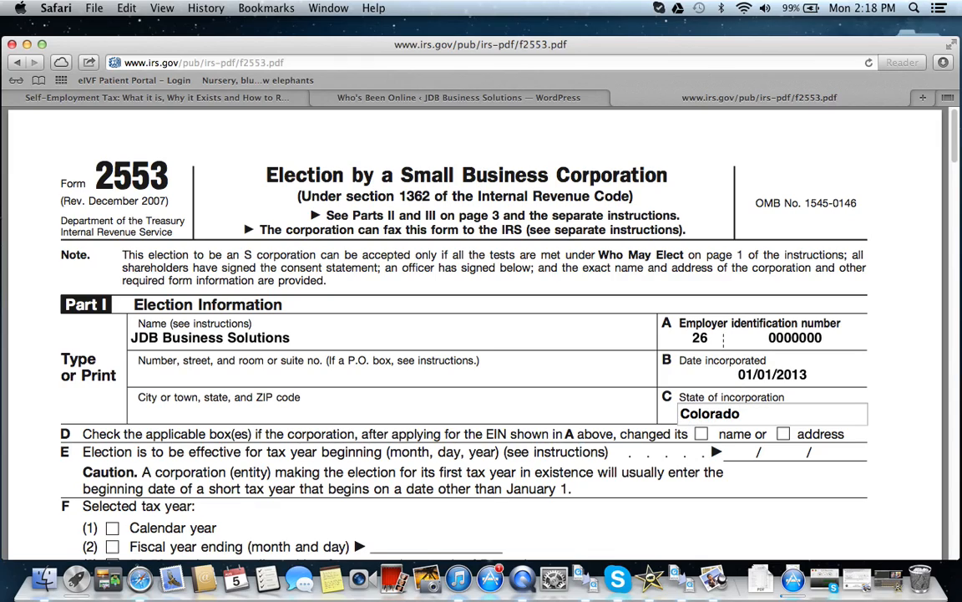
# Step: Fill in the corporation's street address and its city, state and ZIP code
pyautogui.click(281, 382)
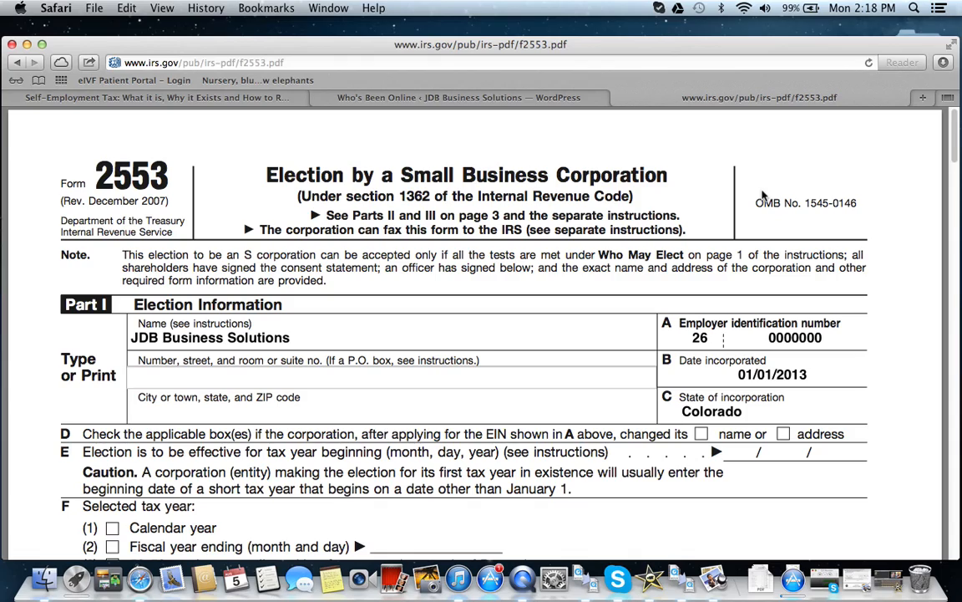
pyautogui.write('111 Somewhere St.')
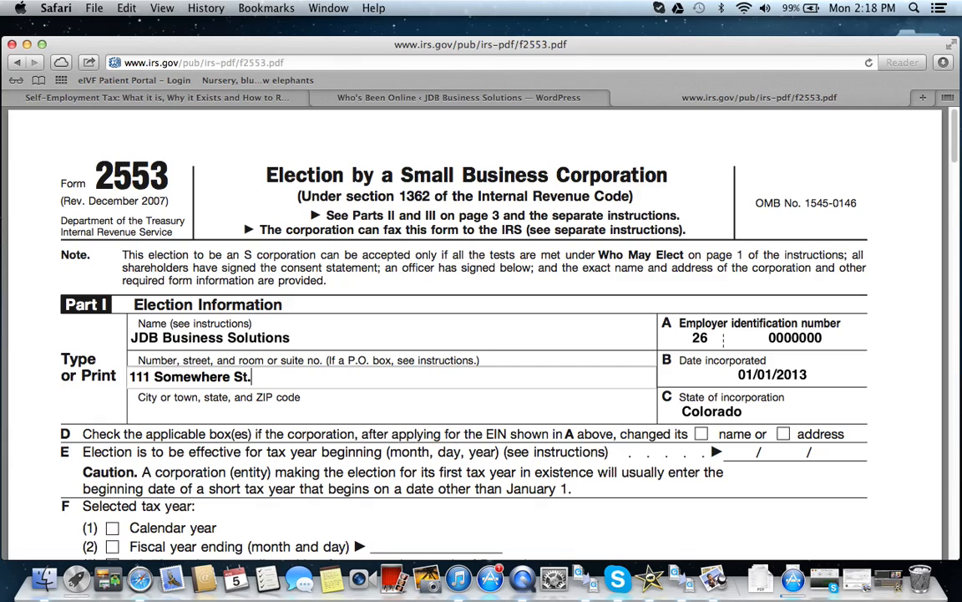
pyautogui.press('Tab')
pyautogui.write('Centennial')
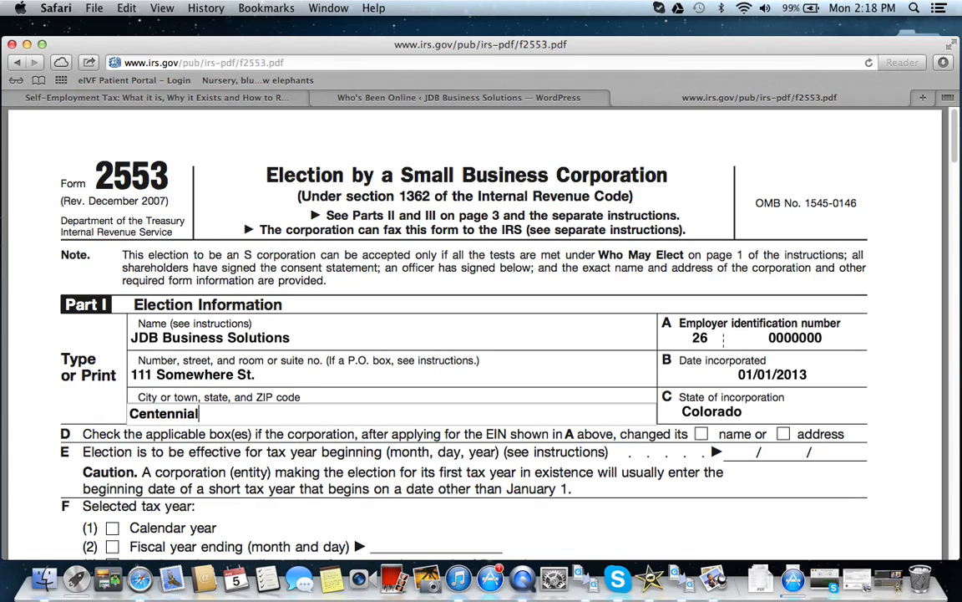
pyautogui.write(', CO 80015')
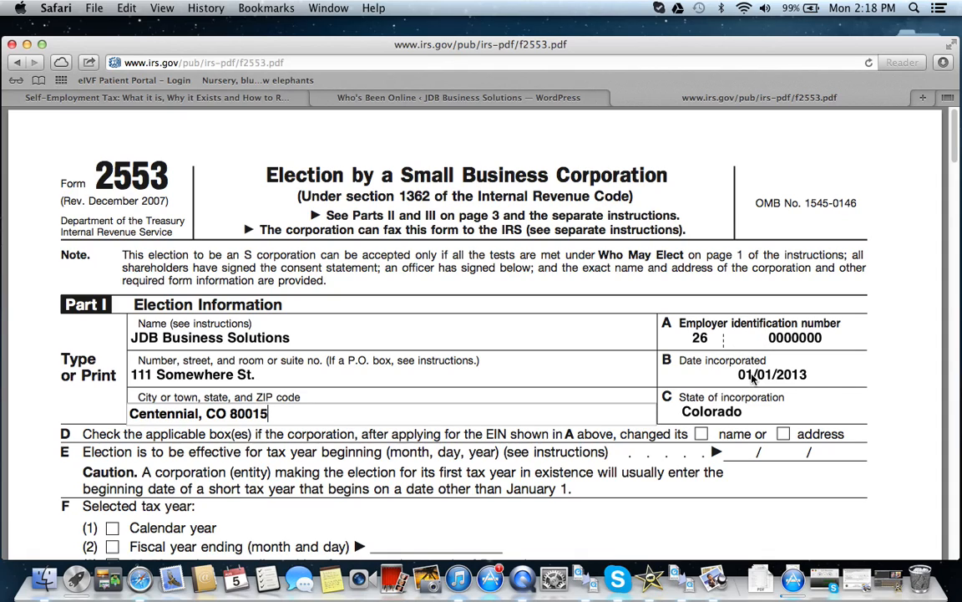
# Step: Set the election's effective date in item E to 01/01/2013 and check Calendar year as the selected tax year in item F
pyautogui.scroll(-1, 751, 381)
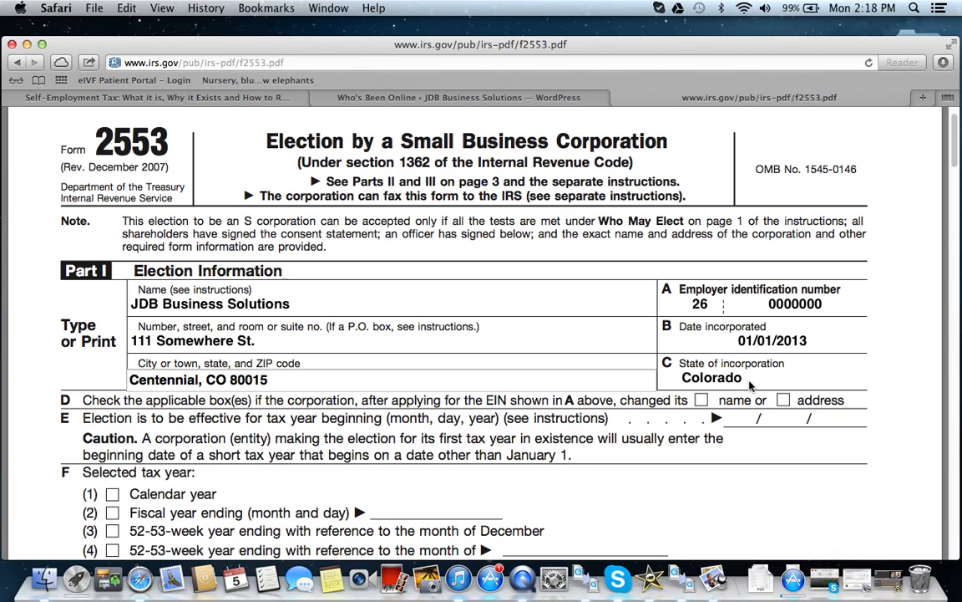
pyautogui.scroll(-1, 751, 384)
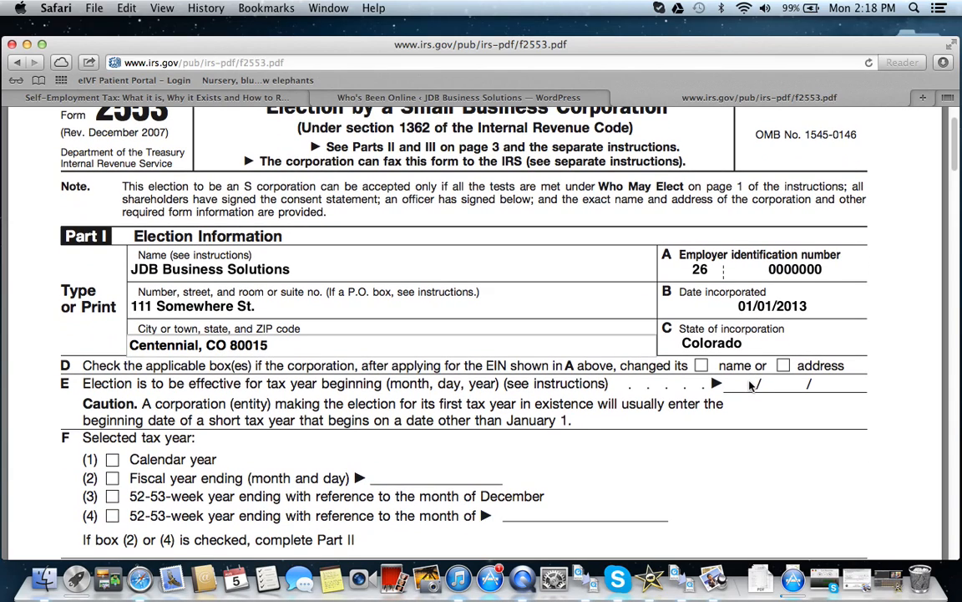
pyautogui.scroll(-1, 751, 386)
pyautogui.scroll(-1, 752, 386)
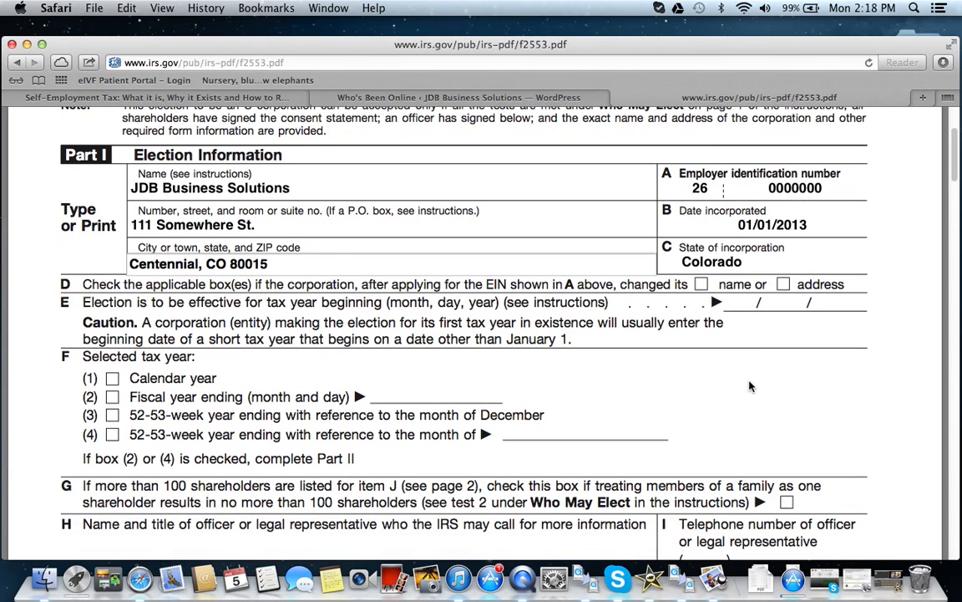
pyautogui.scroll(-1, 689, 387)
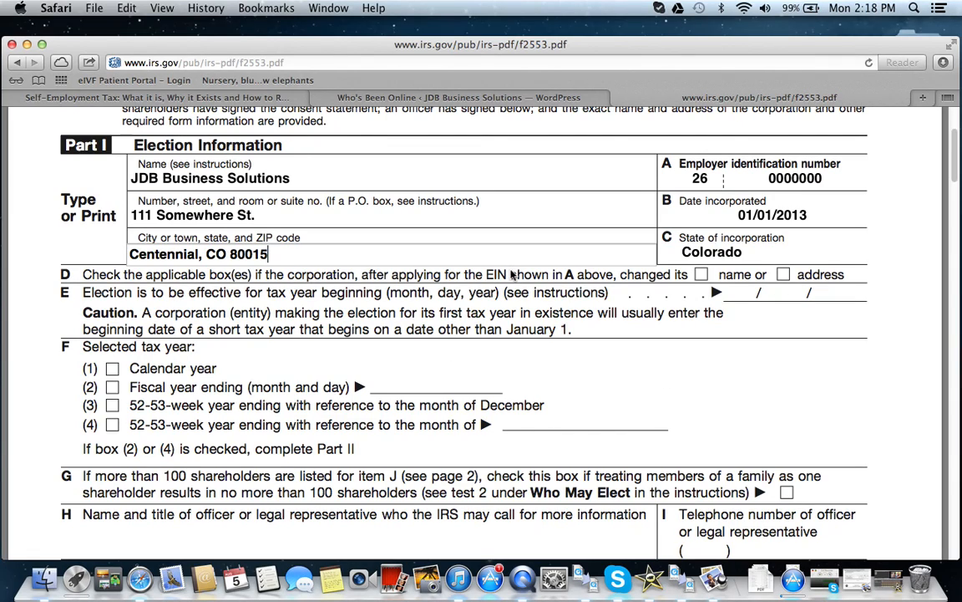
pyautogui.click(739, 293)
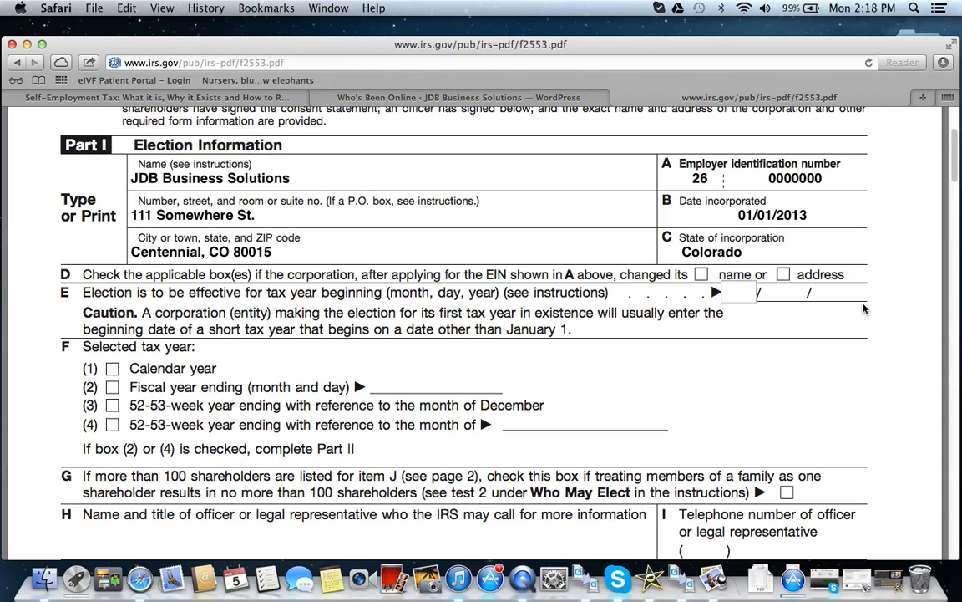
pyautogui.write('01')
pyautogui.press('Tab')
pyautogui.write('01')
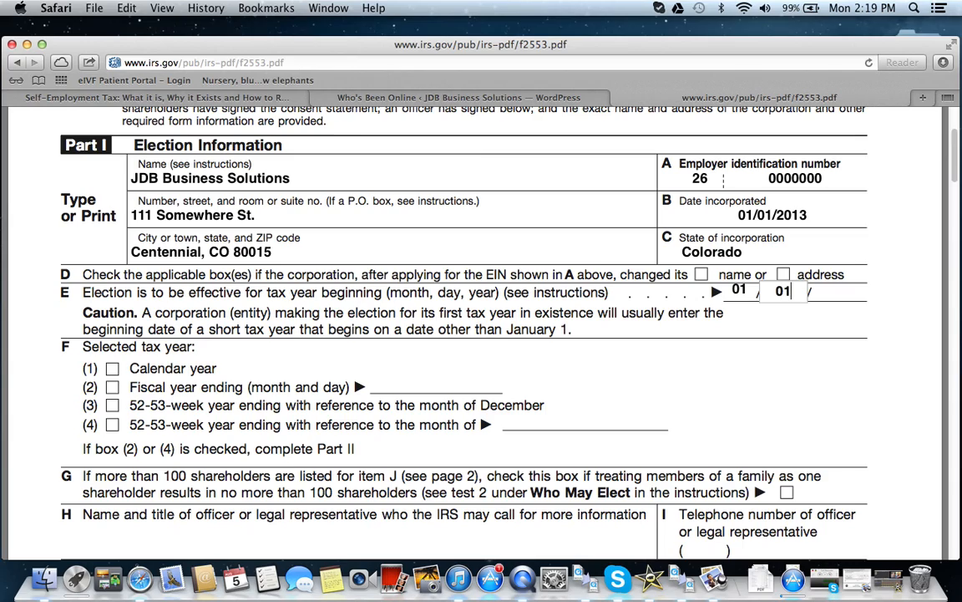
pyautogui.press('Tab')
pyautogui.write('2013')
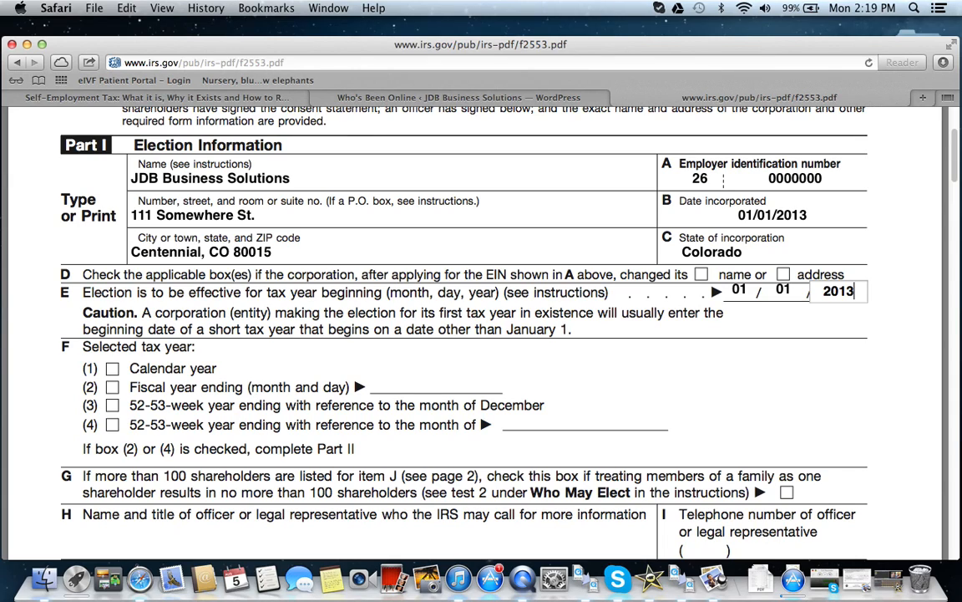
pyautogui.scroll(-2, 313, 303)
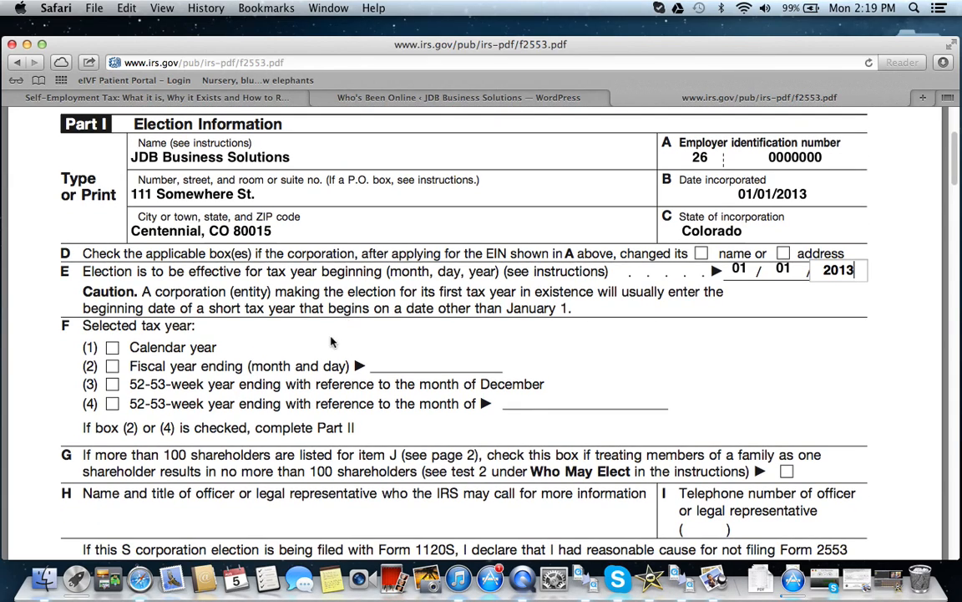
pyautogui.click(112, 347)
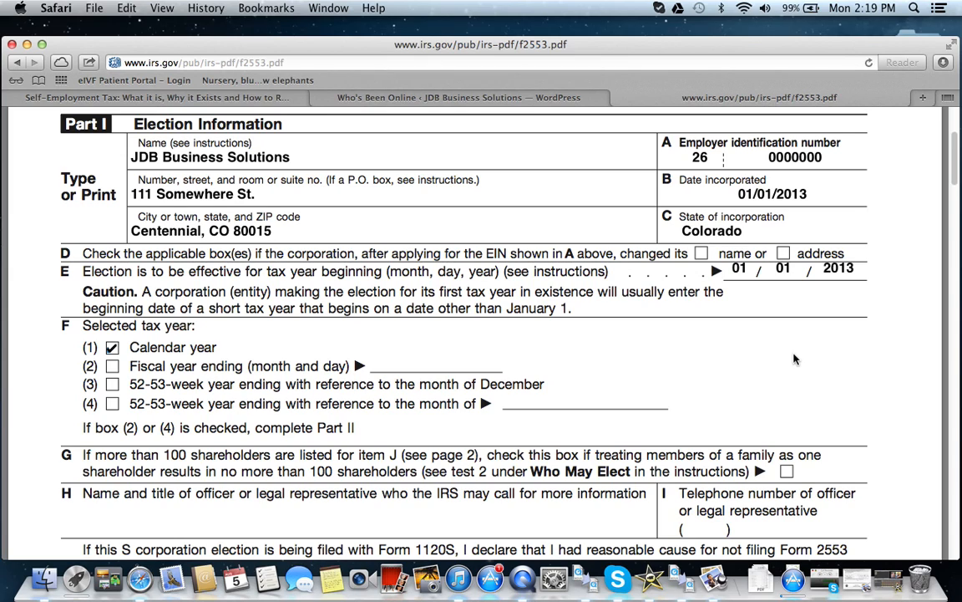
# Step: Fill in the officer's full name with the title Owner in item H and the officer's telephone number in item I
pyautogui.scroll(-3, 794, 359)
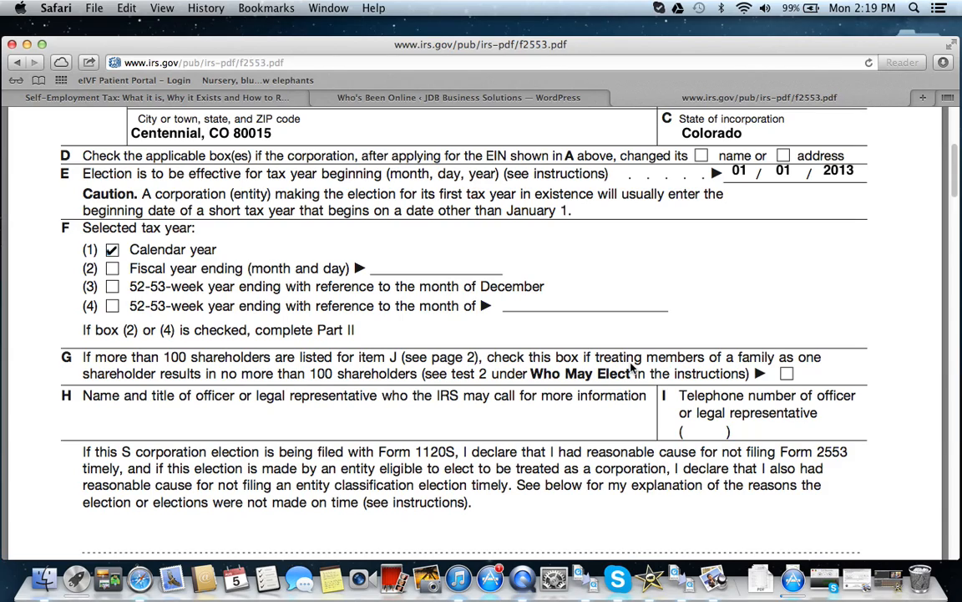
pyautogui.click(214, 420)
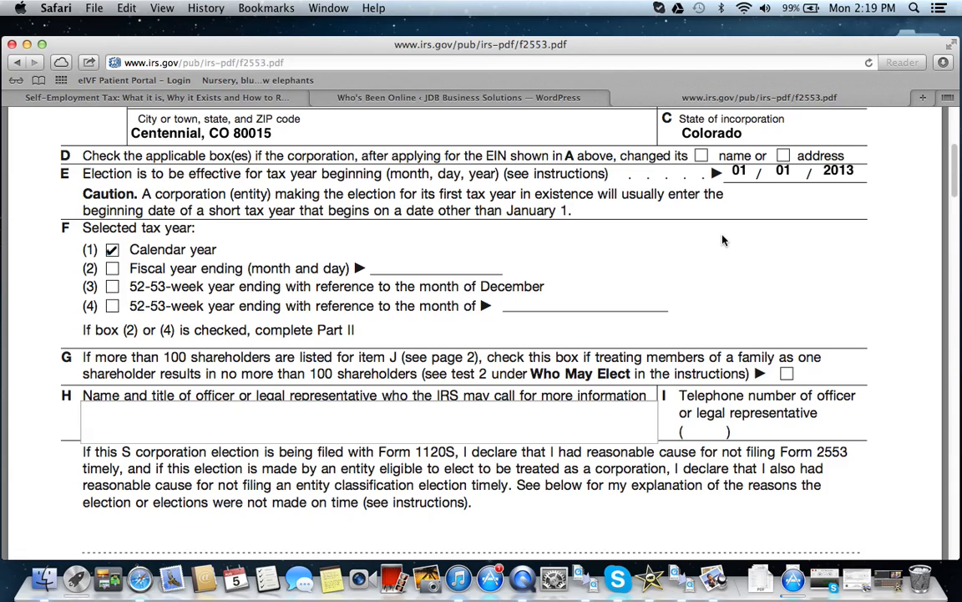
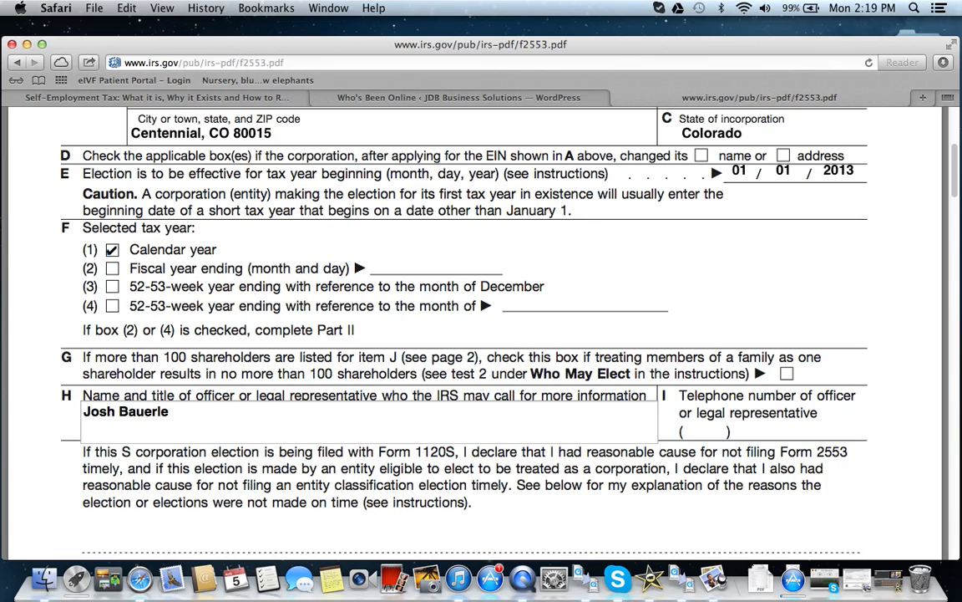
pyautogui.write(' Owner')
pyautogui.press('Tab')
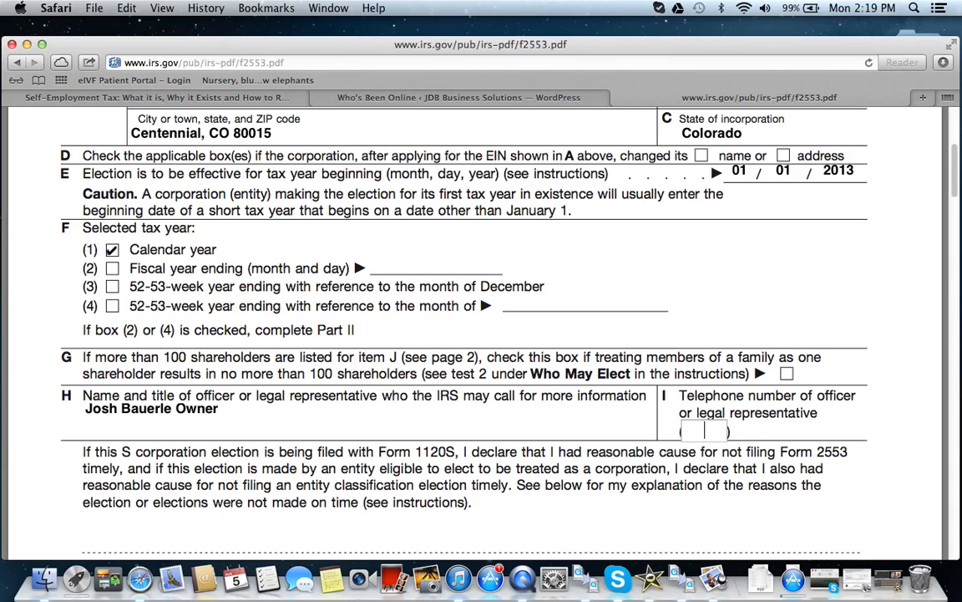
pyautogui.press('Tab')
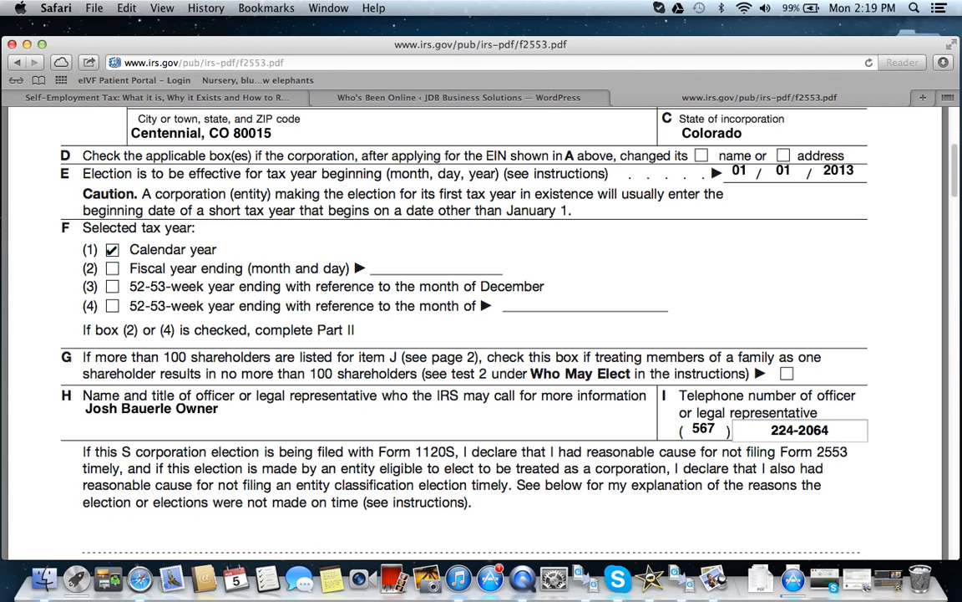
# Step: Examine the late-election explanation lines and the officer signature section at the end of page 1
pyautogui.scroll(-5, 672, 221)
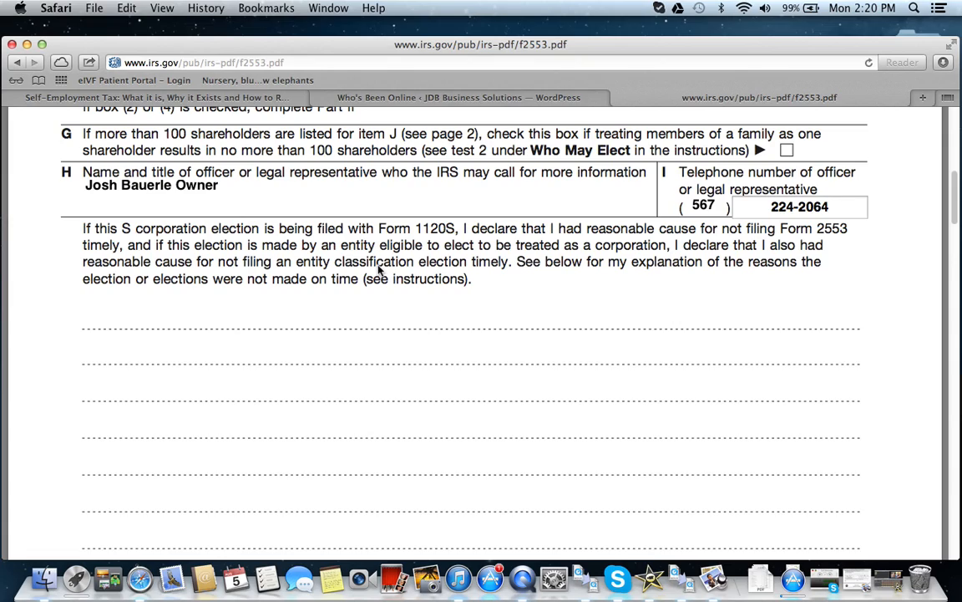
pyautogui.click(223, 316)
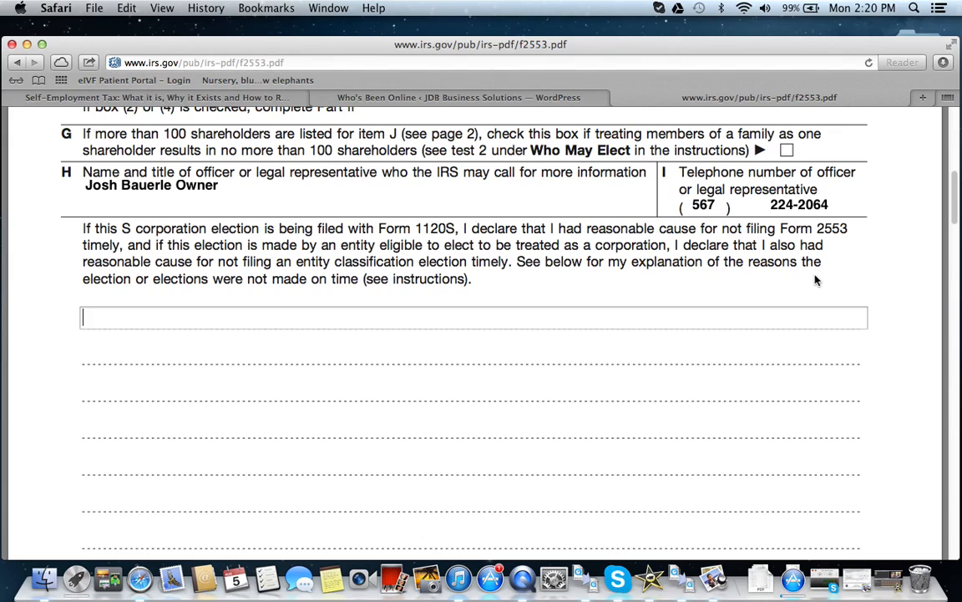
pyautogui.scroll(-10, 817, 281)
pyautogui.scroll(-2, 816, 281)
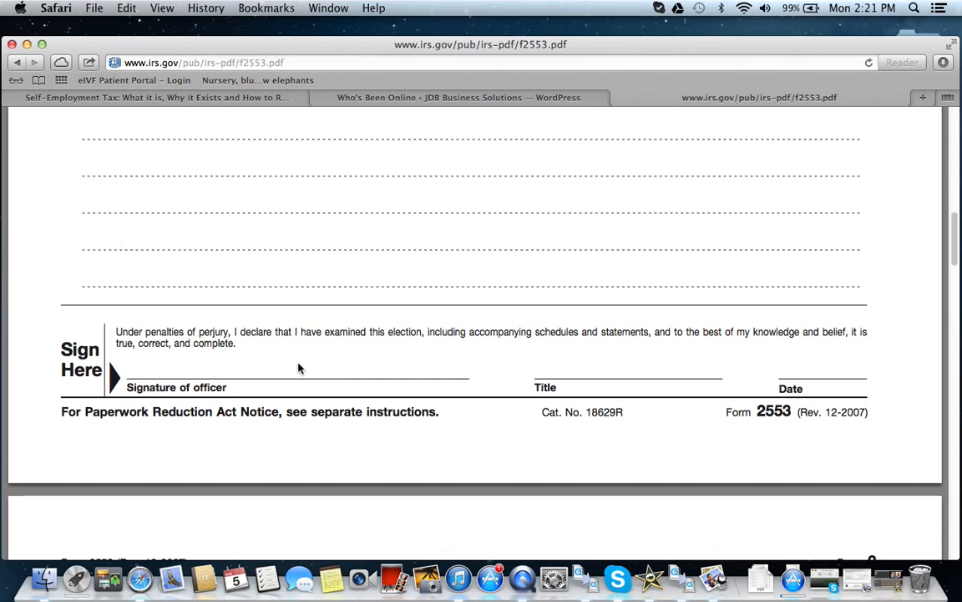
pyautogui.scroll(10, 299, 368)
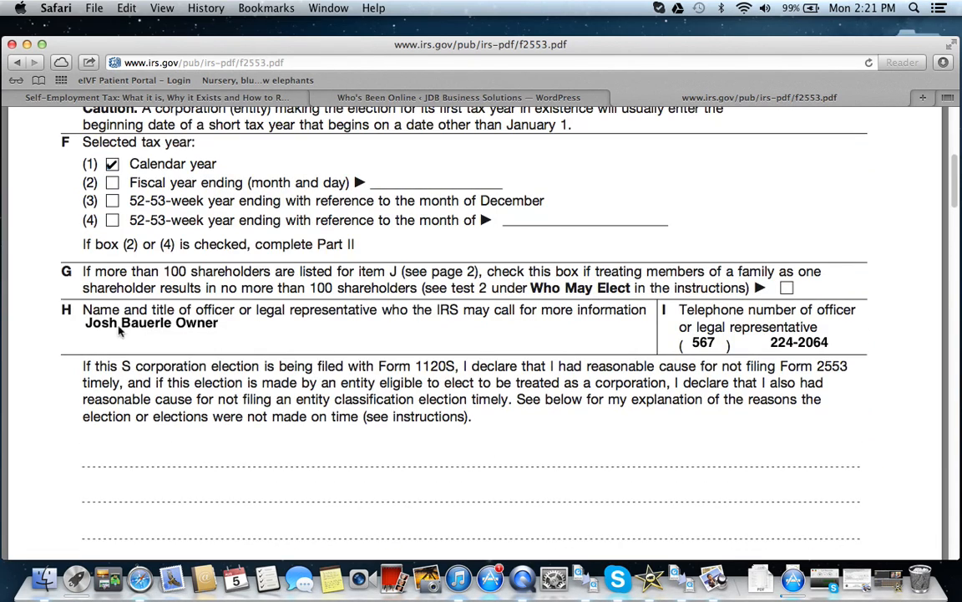
# Step: Enter the shareholder's full name in the first row of column J on page 2
pyautogui.scroll(-1, 341, 335)
pyautogui.scroll(-15, 340, 335)
pyautogui.scroll(-1, 327, 329)
pyautogui.click(132, 357)
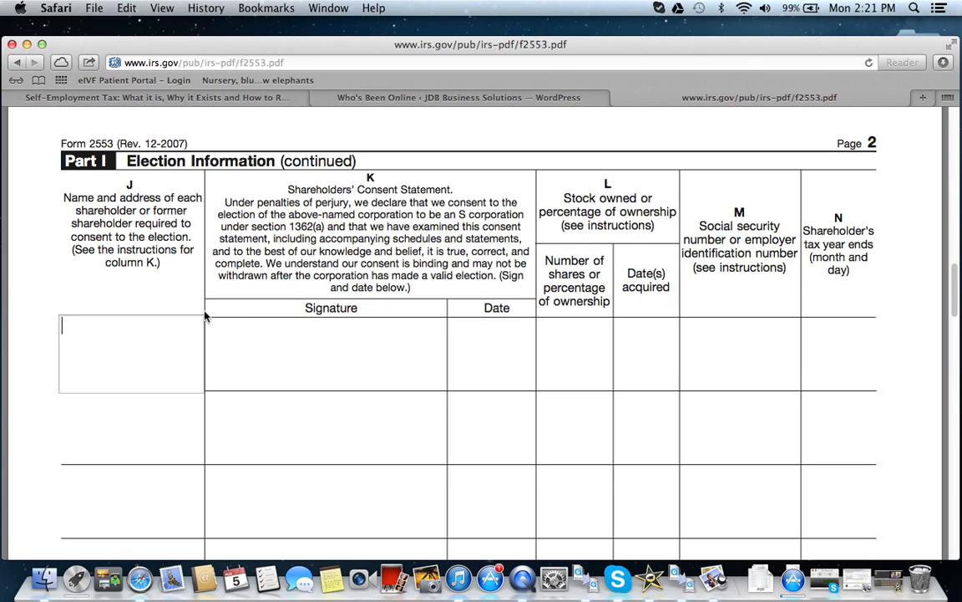
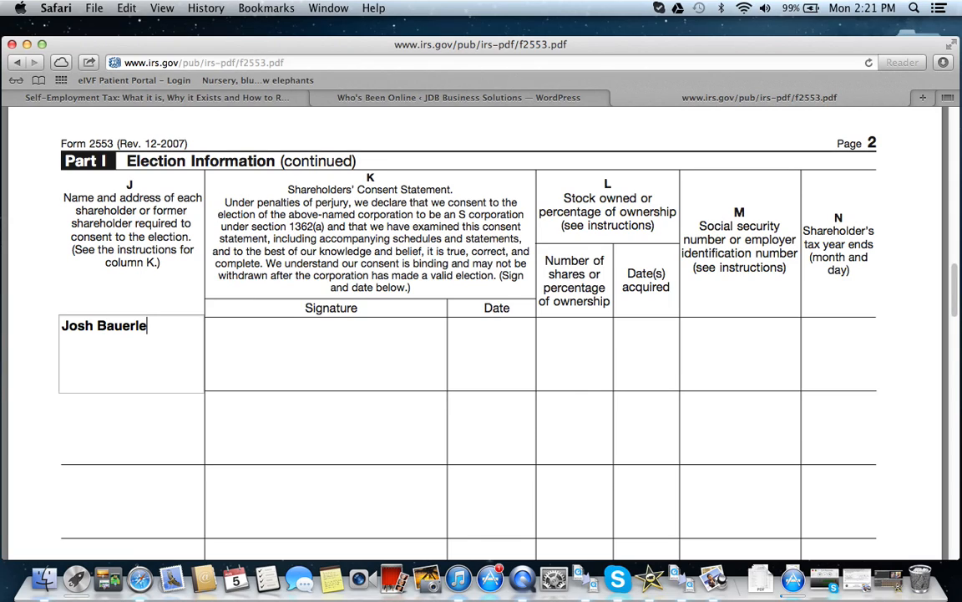
# Step: Set the first shareholder's ownership in column L to 100 and the date acquired to 1/1/13
pyautogui.press('Tab')
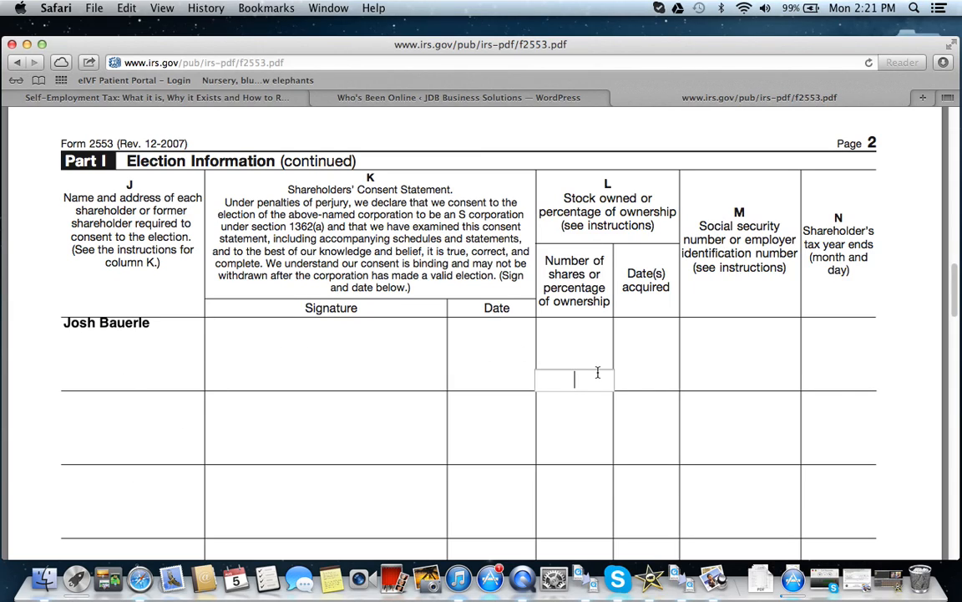
pyautogui.write('100')
pyautogui.click(647, 344)
pyautogui.write('1/1/13')
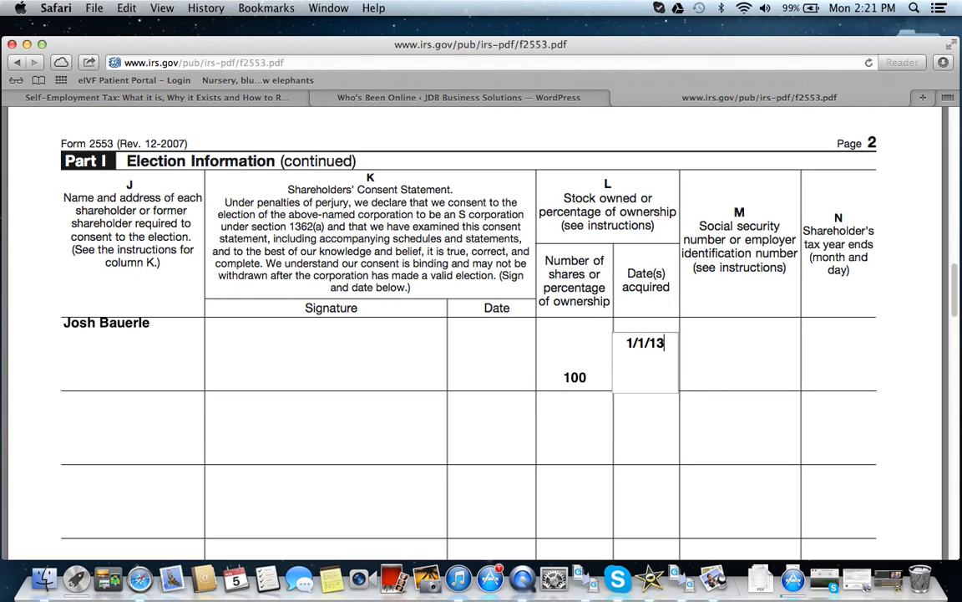
pyautogui.click(723, 355)
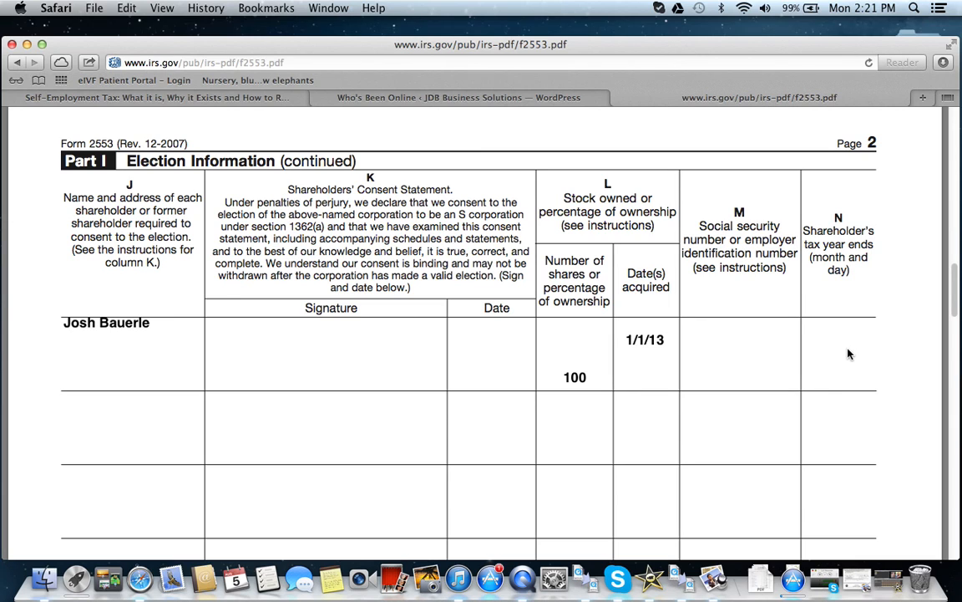
pyautogui.scroll(-10, 848, 355)
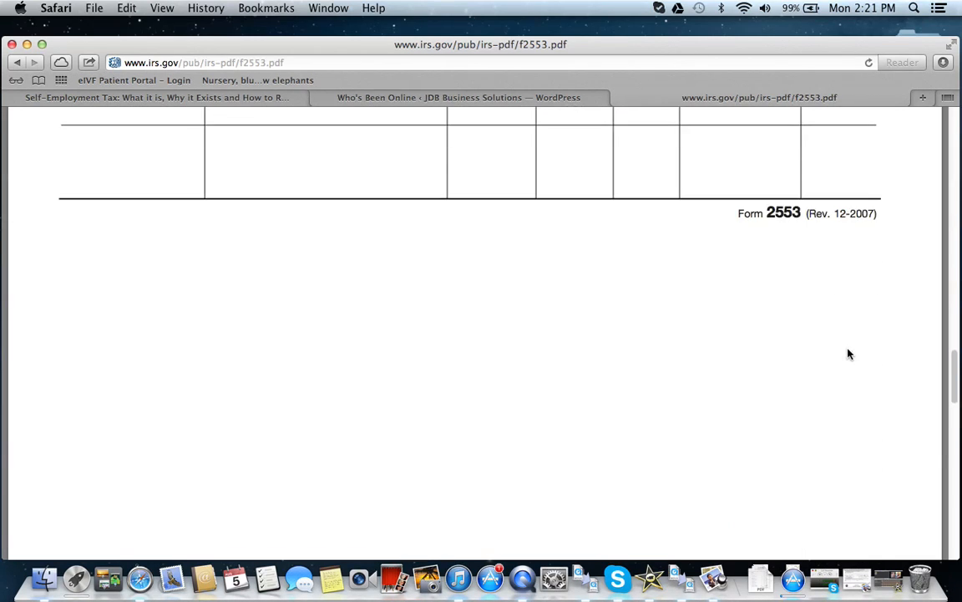
# Step: Examine Part II on page 3, covering the fiscal tax year selection in items O, P, Q and R
pyautogui.scroll(-5, 848, 354)
pyautogui.scroll(-2, 848, 354)
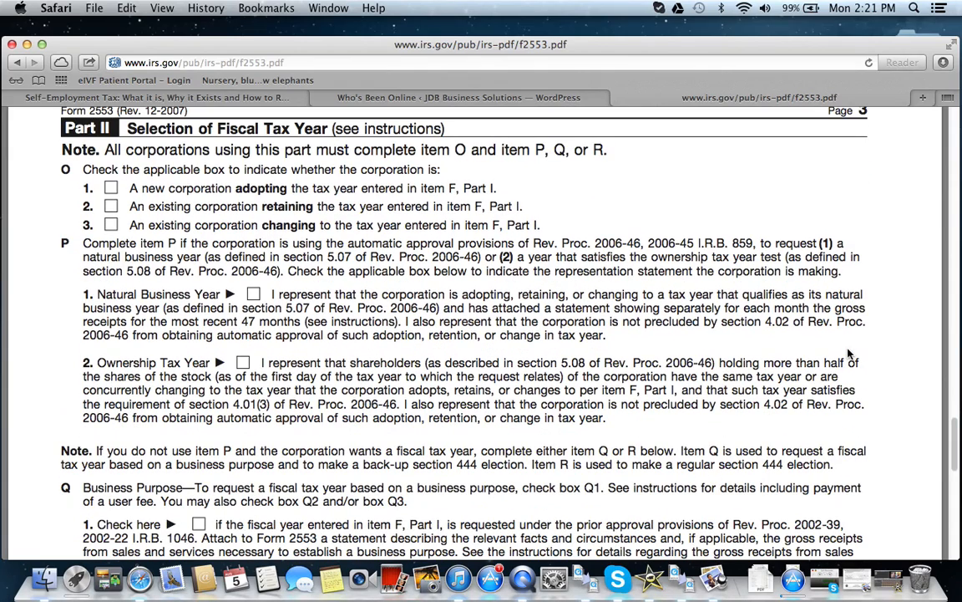
pyautogui.scroll(-3, 848, 354)
pyautogui.scroll(4, 850, 356)
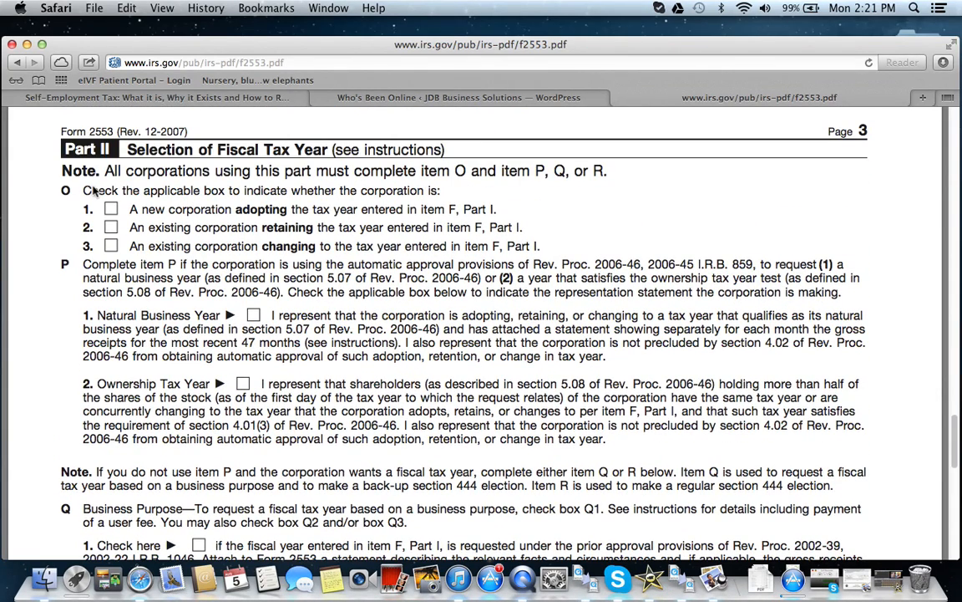
pyautogui.scroll(-3, 64, 196)
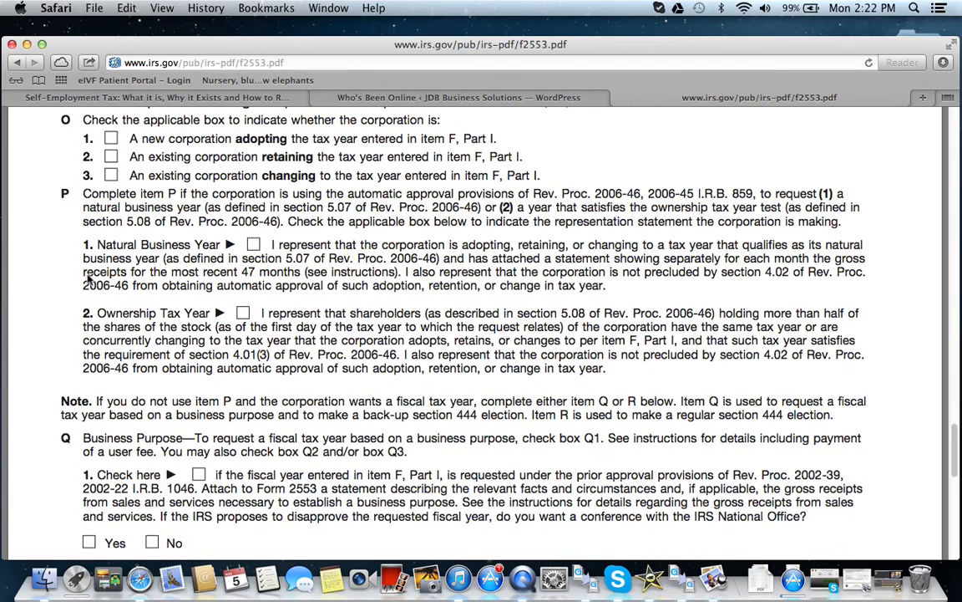
pyautogui.scroll(-2, 83, 259)
pyautogui.scroll(-2, 87, 279)
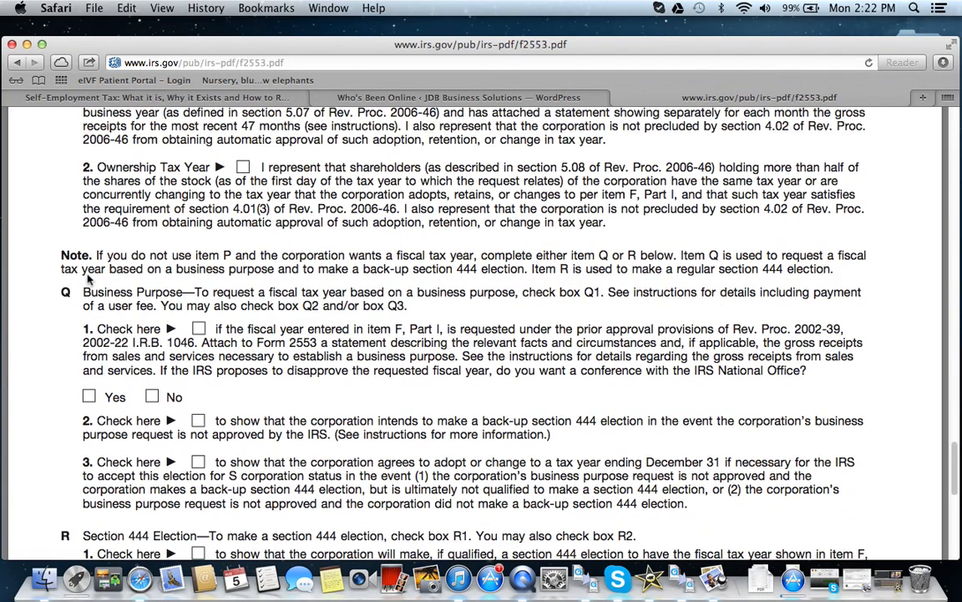
pyautogui.scroll(-1, 87, 281)
pyautogui.scroll(-4, 87, 278)
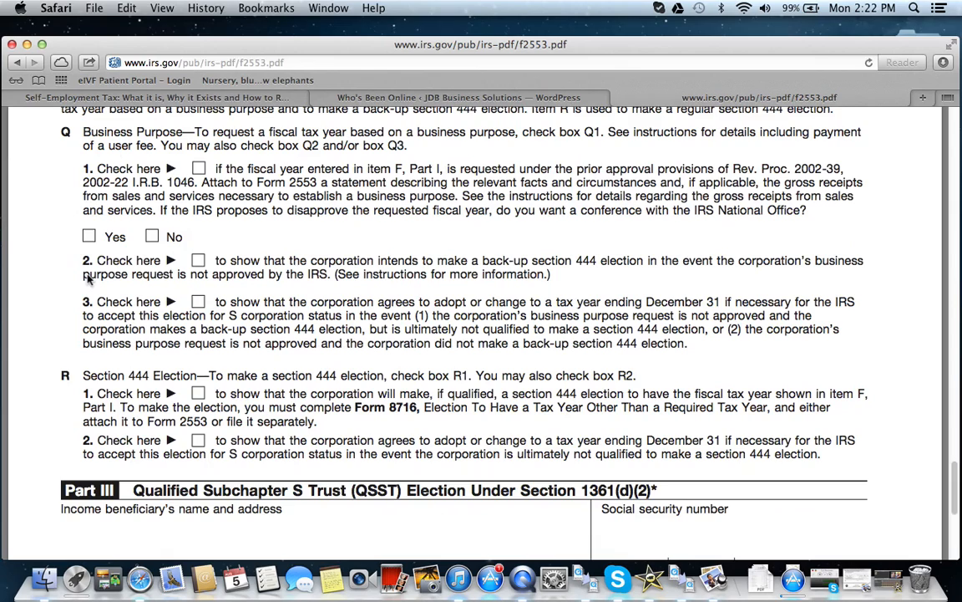
# Step: Examine the Part III Qualified Subchapter S Trust election through the end of the form, and return to the beginning of page 1
pyautogui.scroll(-1, 87, 279)
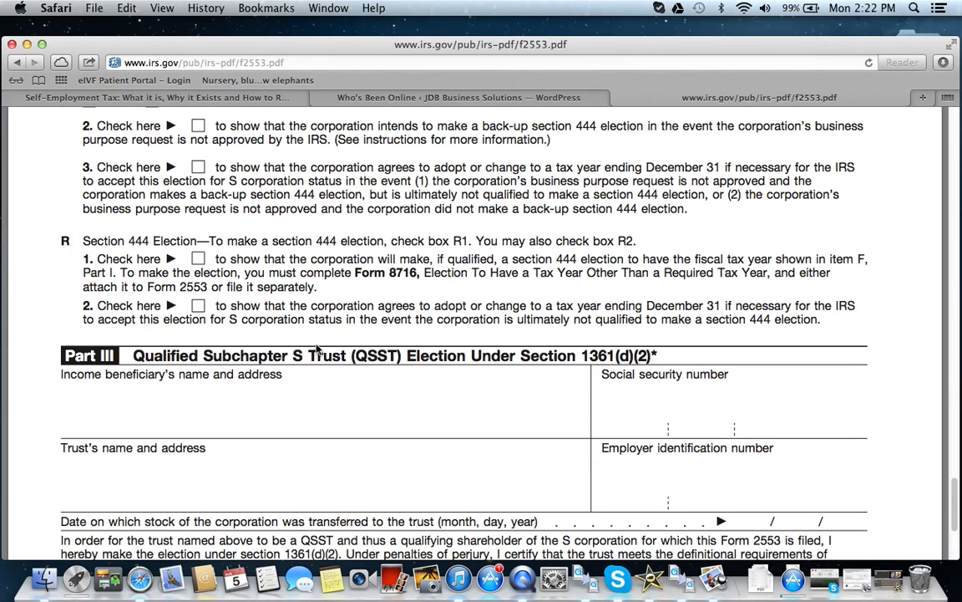
pyautogui.click(401, 422)
pyautogui.scroll(-5, 402, 422)
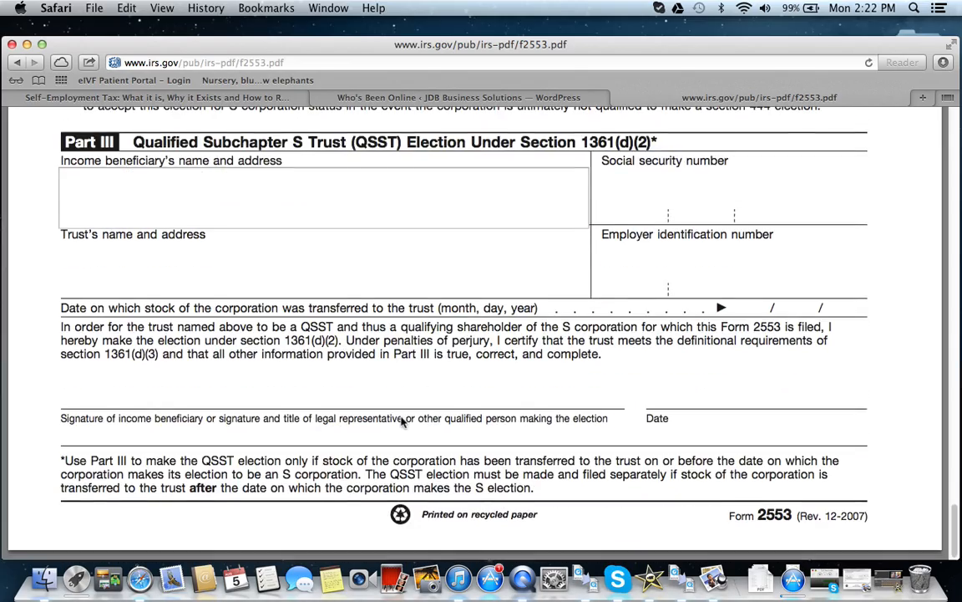
pyautogui.scroll(15, 402, 422)
pyautogui.scroll(10, 450, 436)
pyautogui.scroll(8, 468, 473)
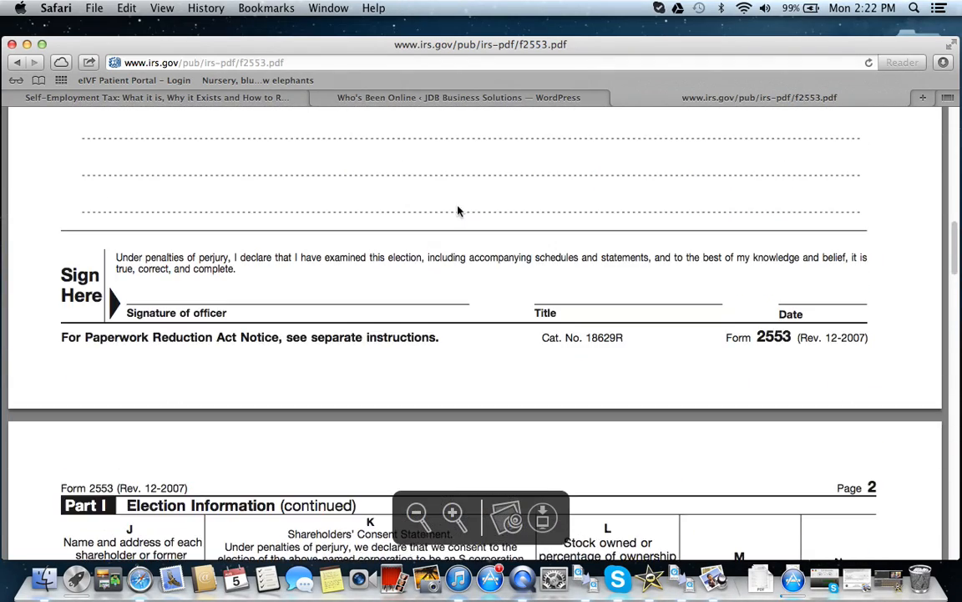
pyautogui.scroll(10, 458, 212)
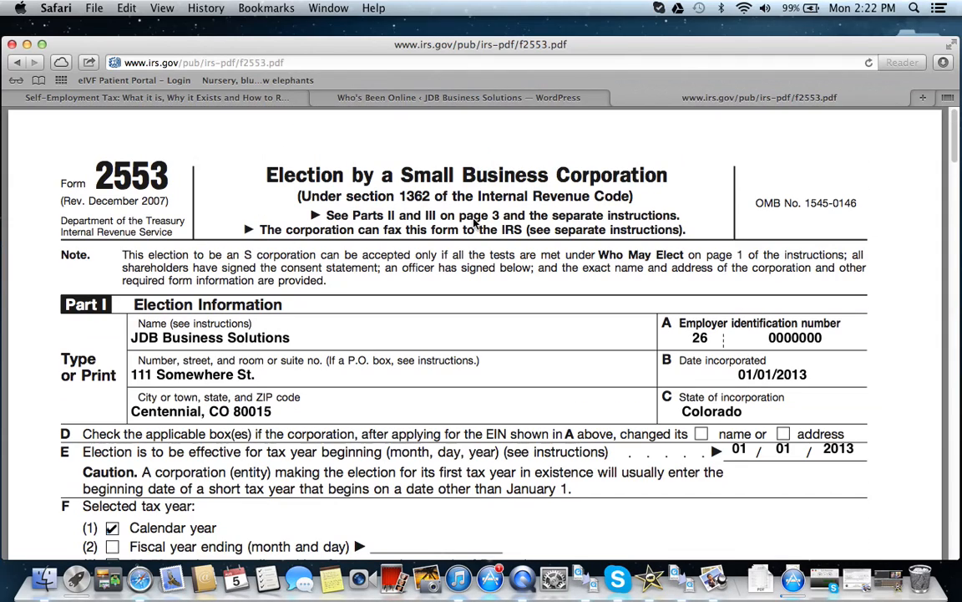